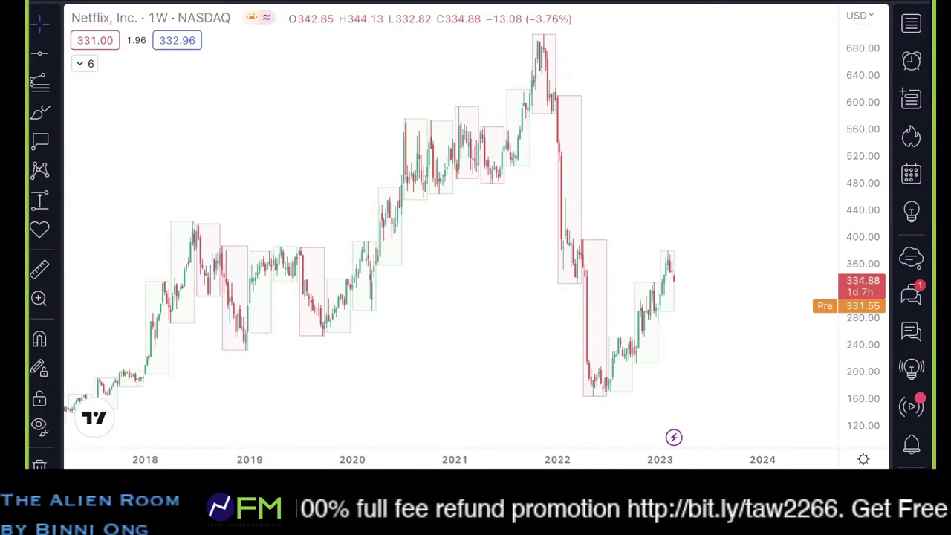
Step: Draw pink resistance lines along the 2019 highs and circle the 2022 break of that level
left_click_drag(239, 255, 734, 243)
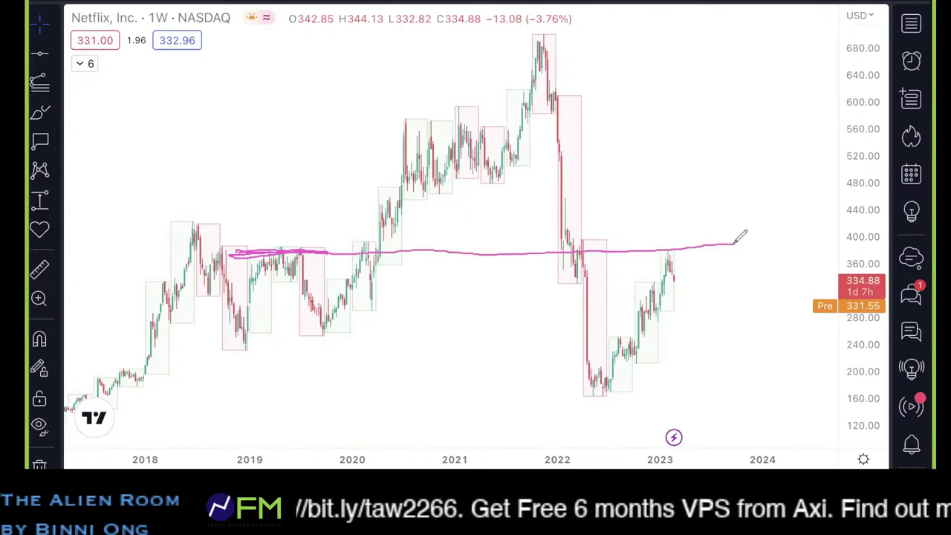
left_click_drag(603, 235, 596, 229)
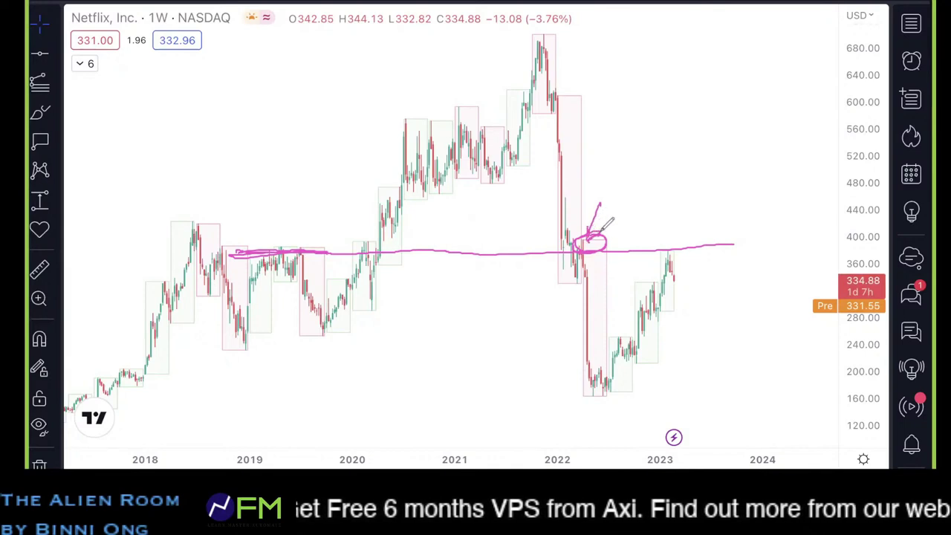
mouse_move(590, 239)
left_mouse_down()
mouse_move(716, 236)
mouse_move(768, 215)
mouse_move(749, 253)
mouse_move(771, 237)
left_mouse_up()
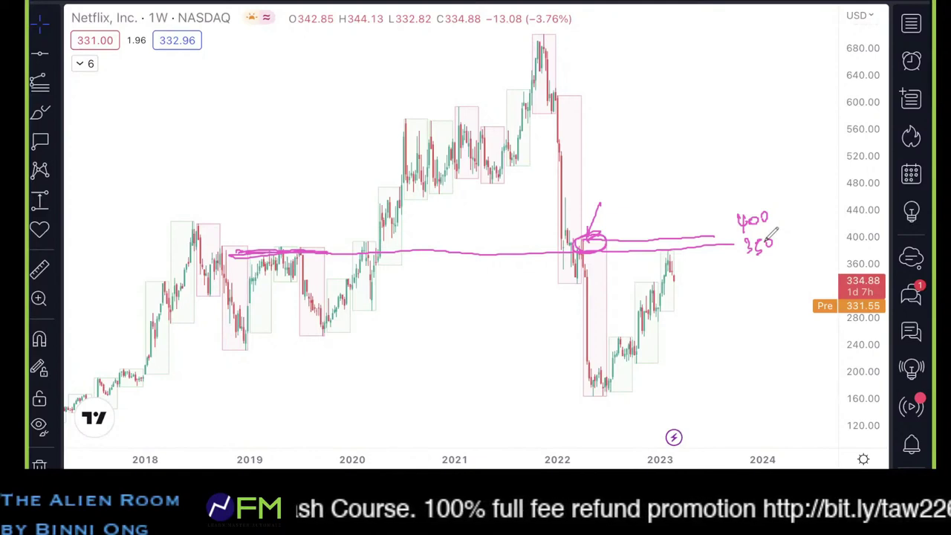
Step: Trace the 2022 fall and mark the 2022 low, the lows after it, and the recovery highs
mouse_move(556, 98)
left_mouse_down()
mouse_move(569, 261)
mouse_move(592, 371)
mouse_move(554, 110)
left_mouse_up()
left_click_drag(576, 373, 614, 346)
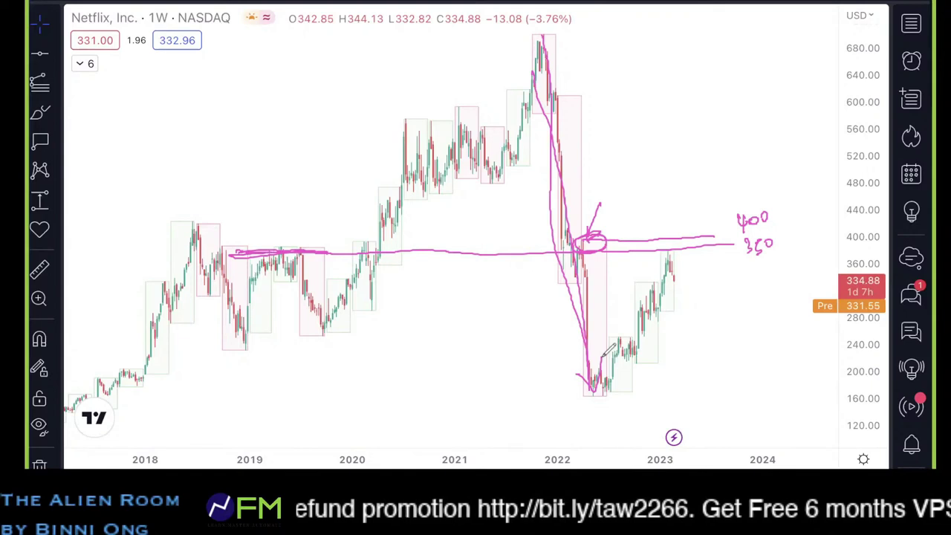
mouse_move(608, 342)
left_mouse_down()
mouse_move(637, 340)
mouse_move(612, 338)
left_mouse_up()
mouse_move(657, 284)
left_mouse_down()
mouse_move(636, 285)
mouse_move(678, 243)
left_mouse_up()
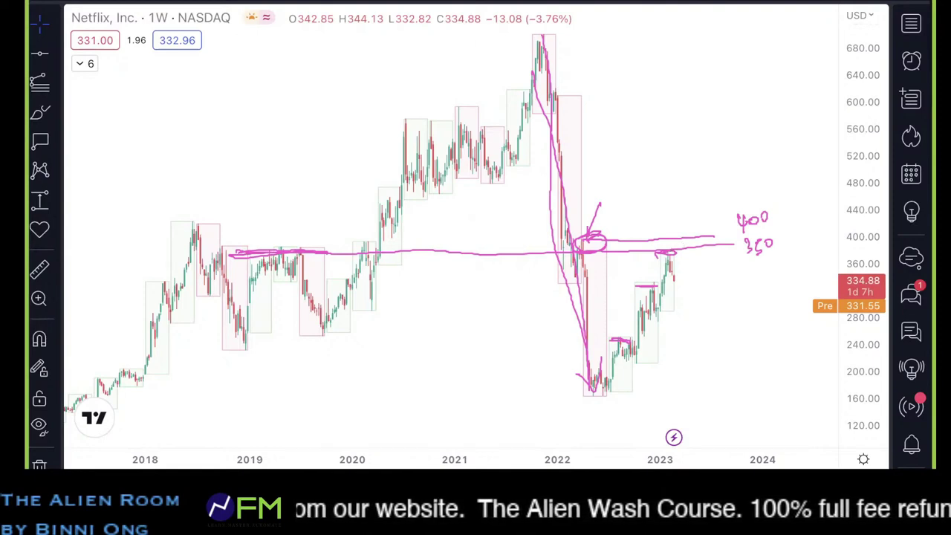
Step: Clear the drawings and switch the Netflix chart to the 1D daily interval
key("Escape")
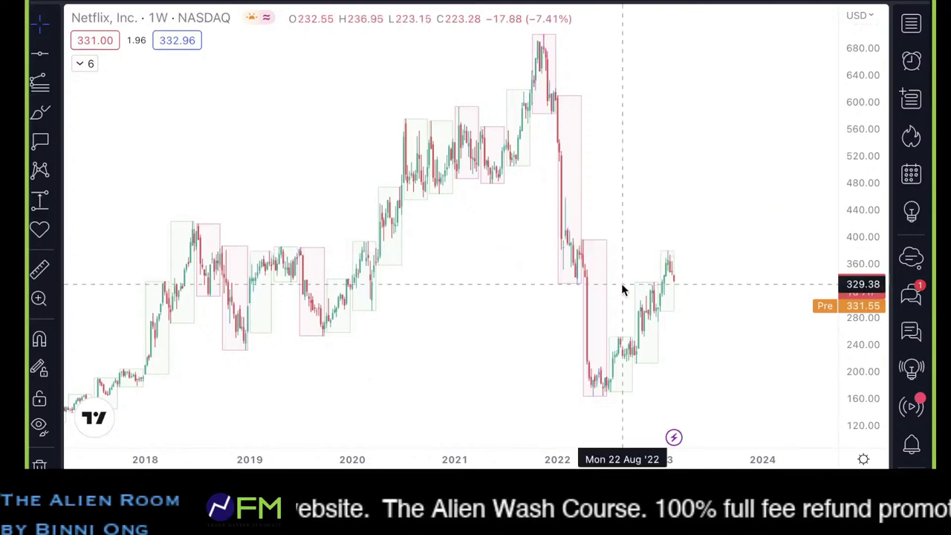
key("1")
key("d")
key("Return")
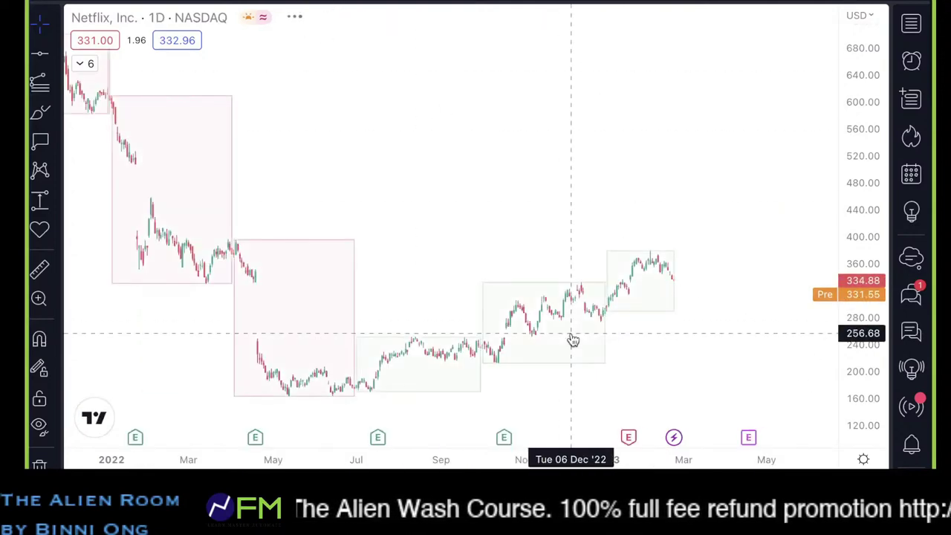
Step: Stretch the price scale and zoom the daily chart to December 2022 through February 2023
left_click_drag(857, 238, 854, 112)
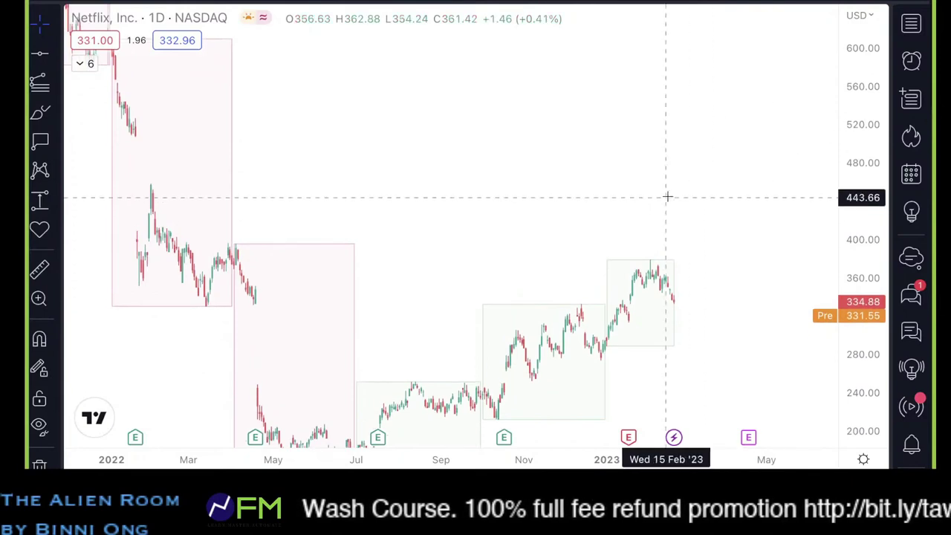
left_click_drag(667, 195, 706, 90)
scroll(699, 186, "up", 5)
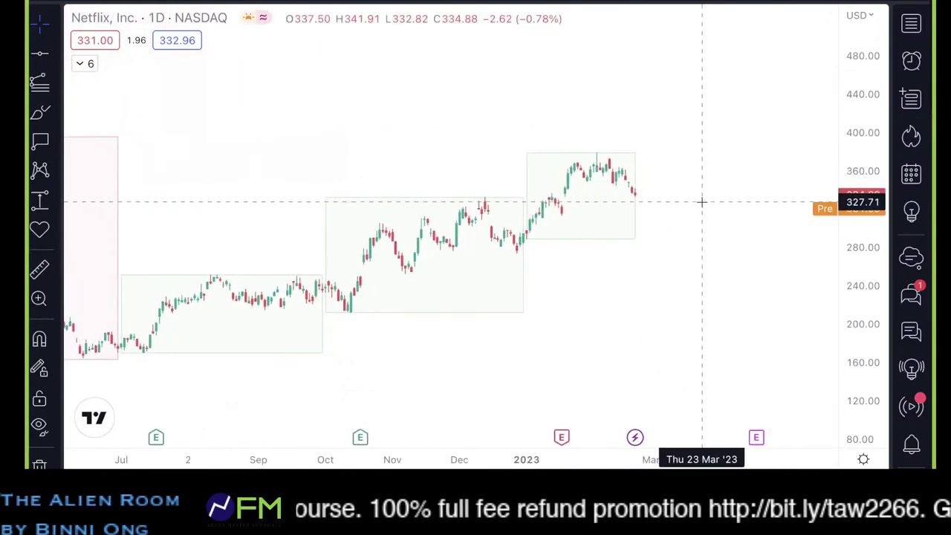
scroll(656, 194, "up", 2)
left_click_drag(701, 194, 700, 200)
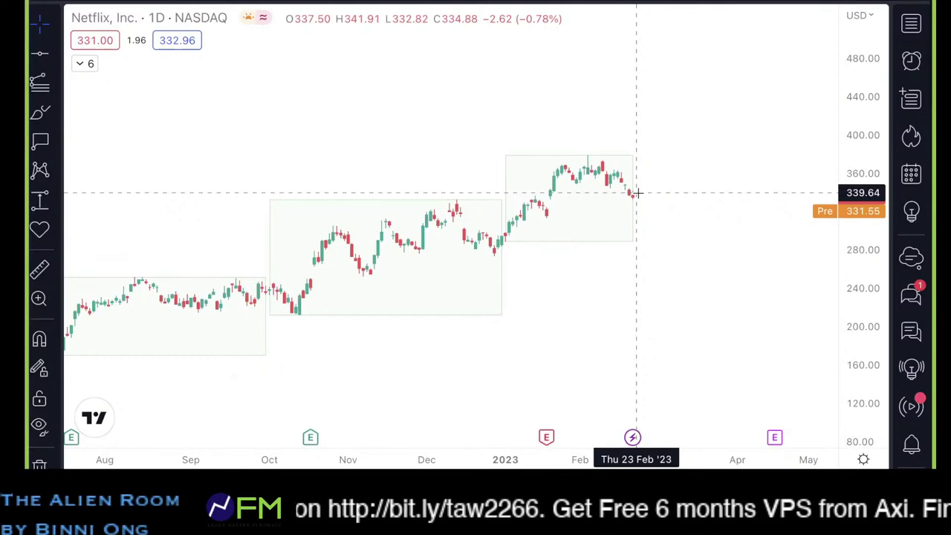
scroll(639, 192, "up", 4)
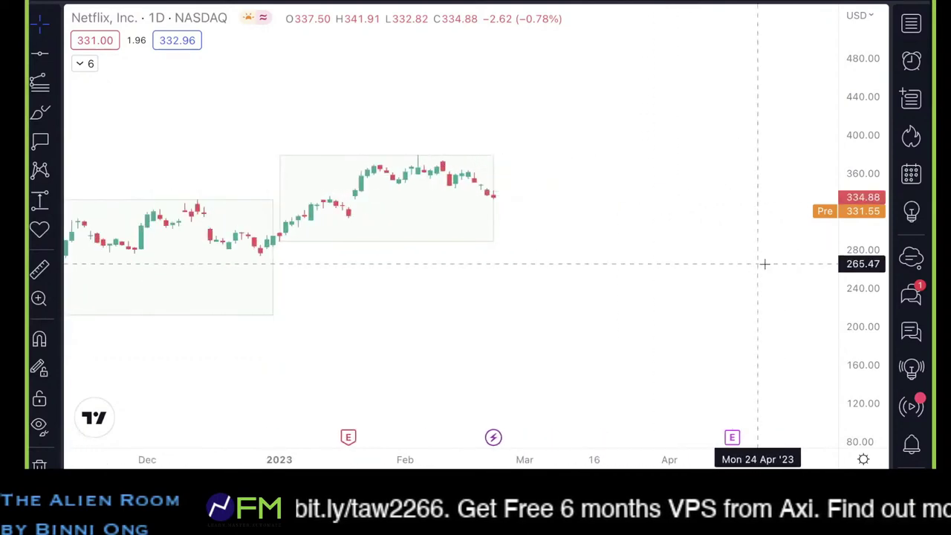
left_click_drag(885, 250, 879, 67)
left_click_drag(349, 208, 631, 210)
scroll(611, 213, "up", 3)
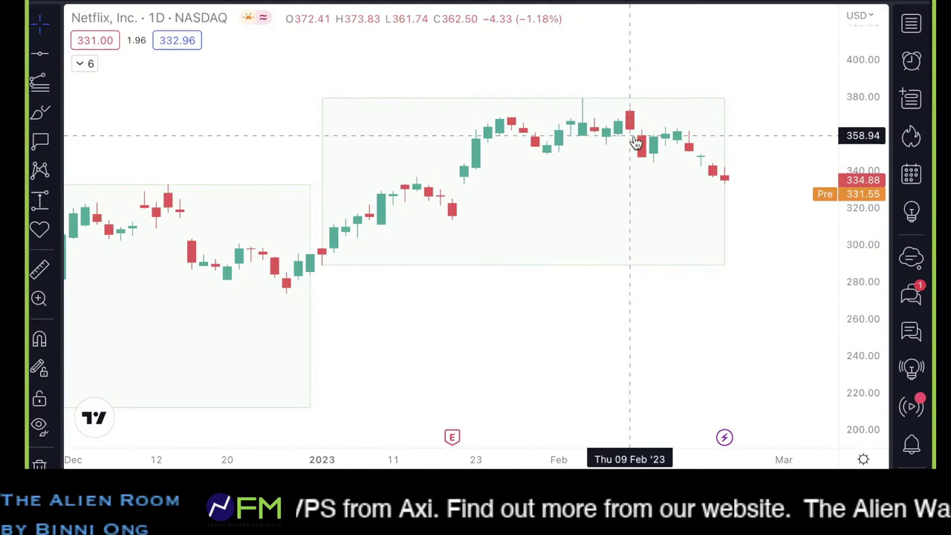
scroll(628, 210, "up", 3)
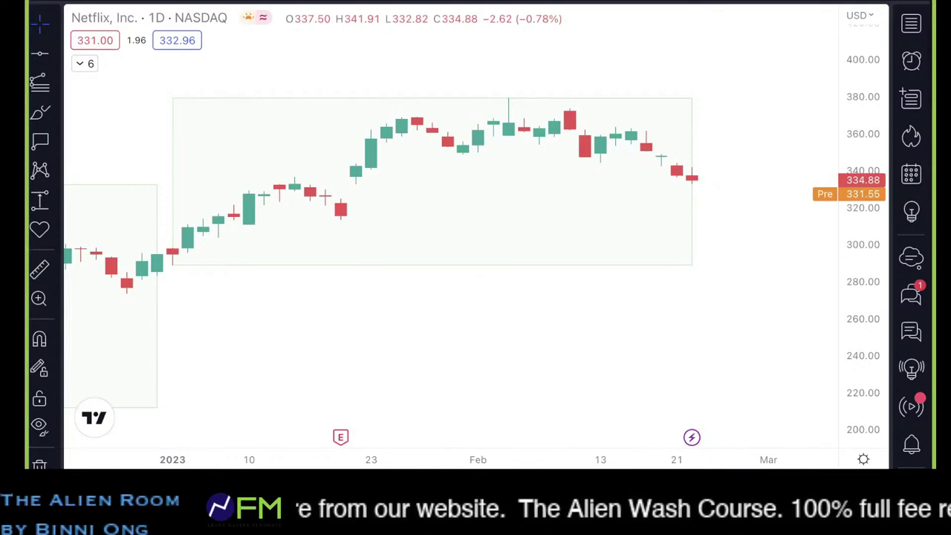
Step: Remove the test stroke near 360, then zoom out and compress the price scale to about 160–440
mouse_move(565, 134)
left_mouse_down()
mouse_move(651, 130)
mouse_move(562, 134)
mouse_move(630, 136)
mouse_move(652, 127)
left_mouse_up()
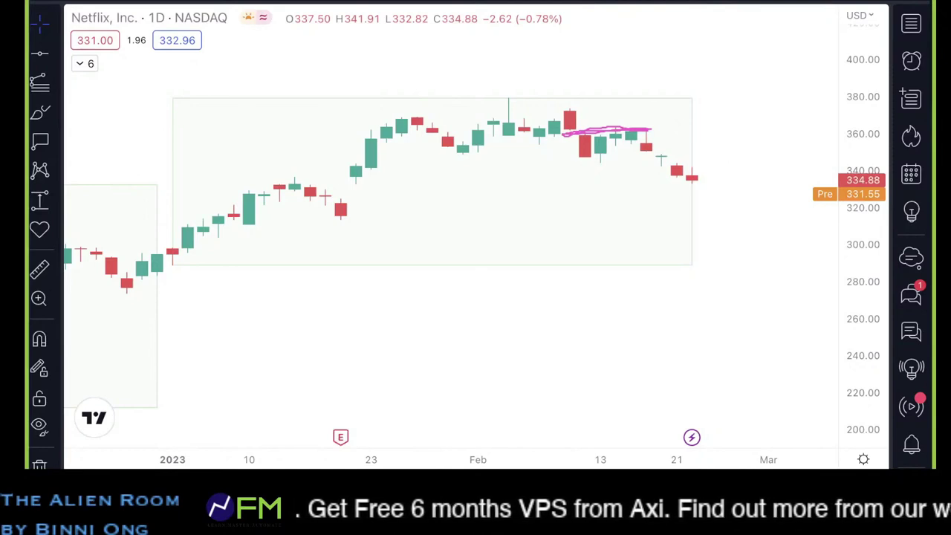
scroll(429, 192, "down", 2)
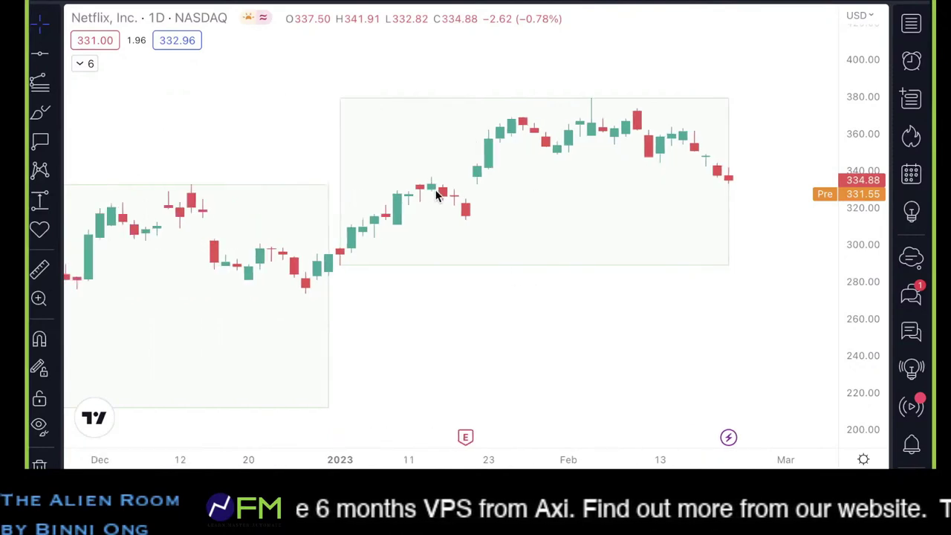
scroll(437, 195, "down", 5)
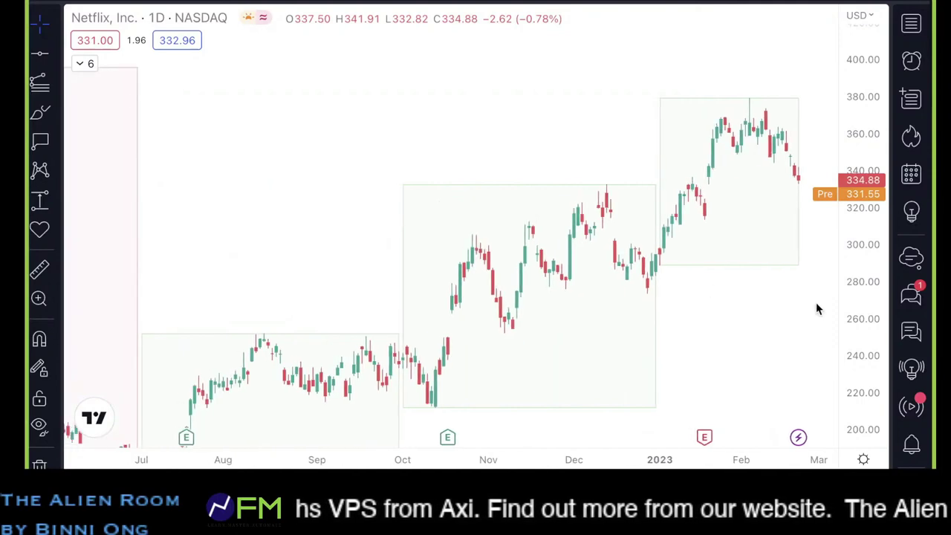
left_click_drag(862, 293, 862, 326)
left_click_drag(751, 340, 612, 335)
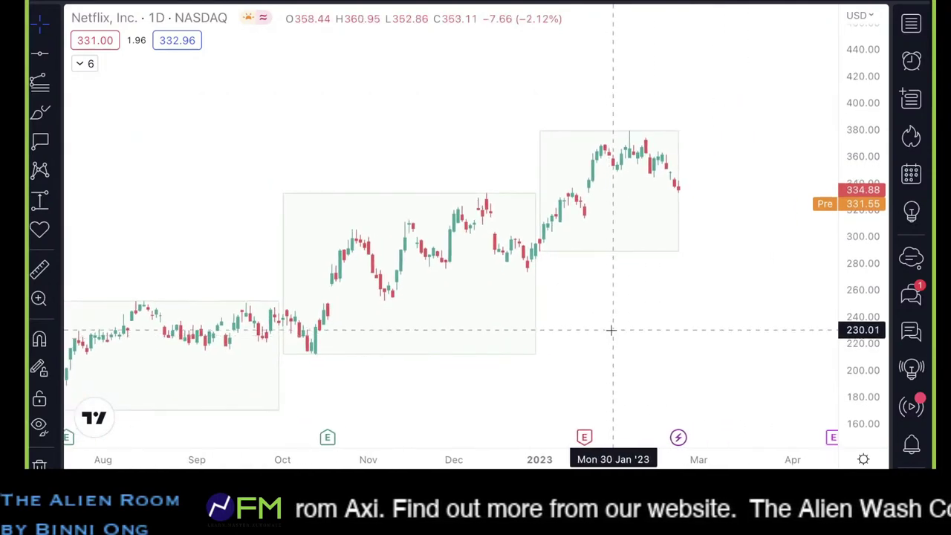
scroll(621, 332, "down", 2)
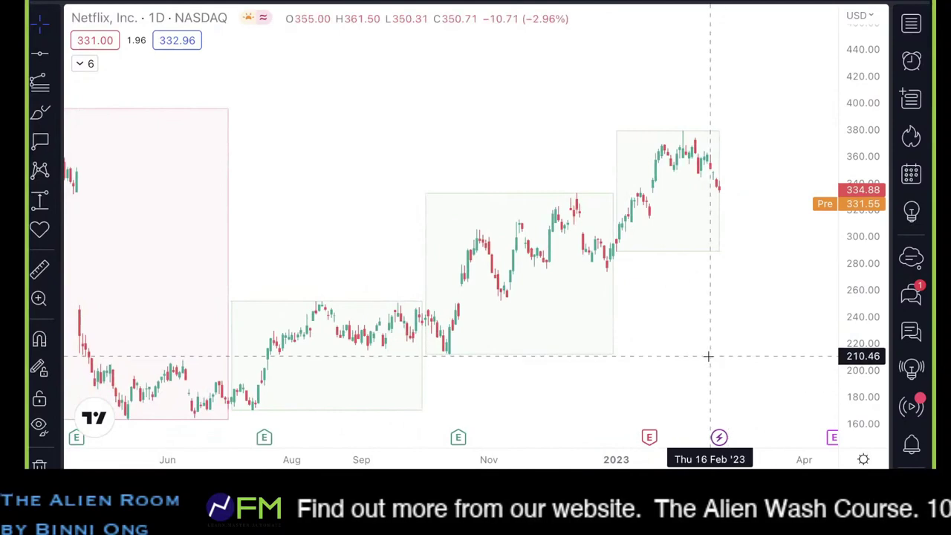
Step: Unhide the Multi-Time Period Charts 1W High/Low Range indicator in the legend, then collapse it
left_click(79, 63)
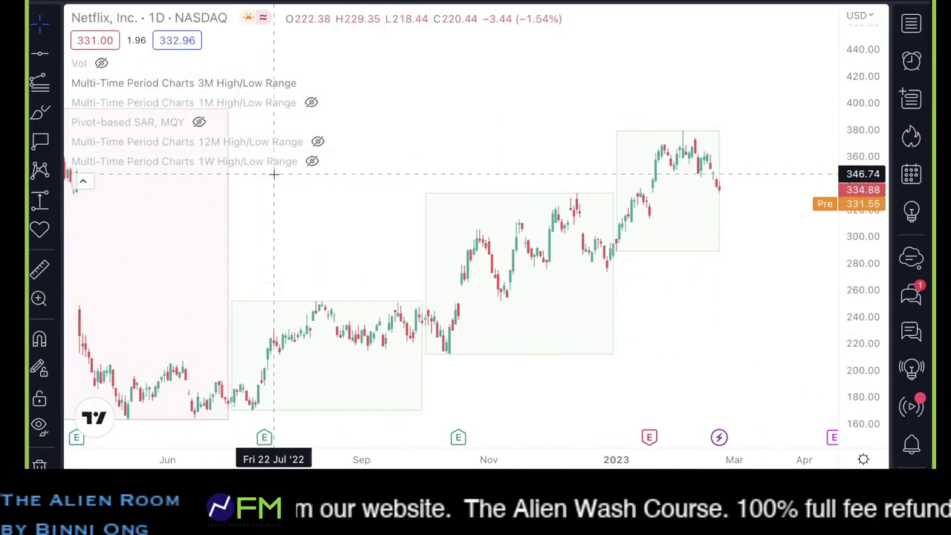
mouse_move(275, 118)
left_click(312, 161)
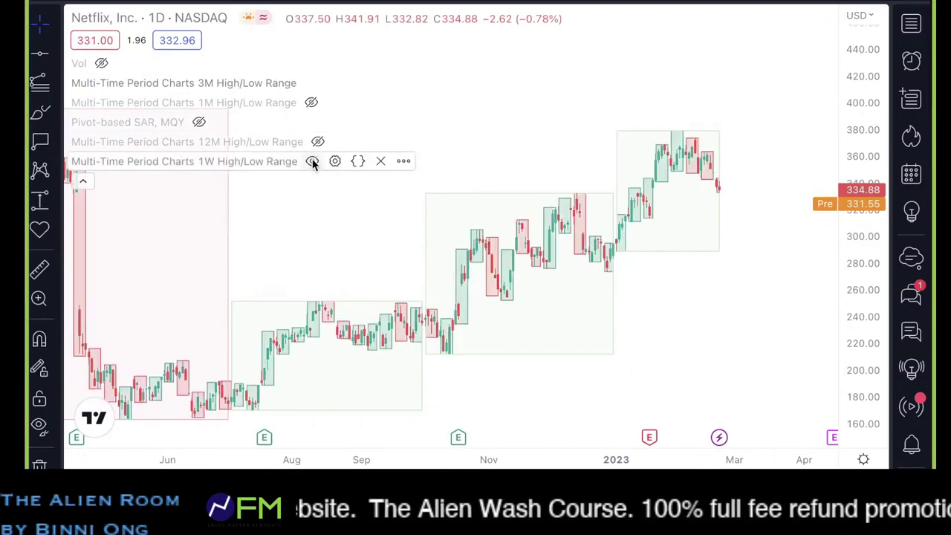
left_click(83, 181)
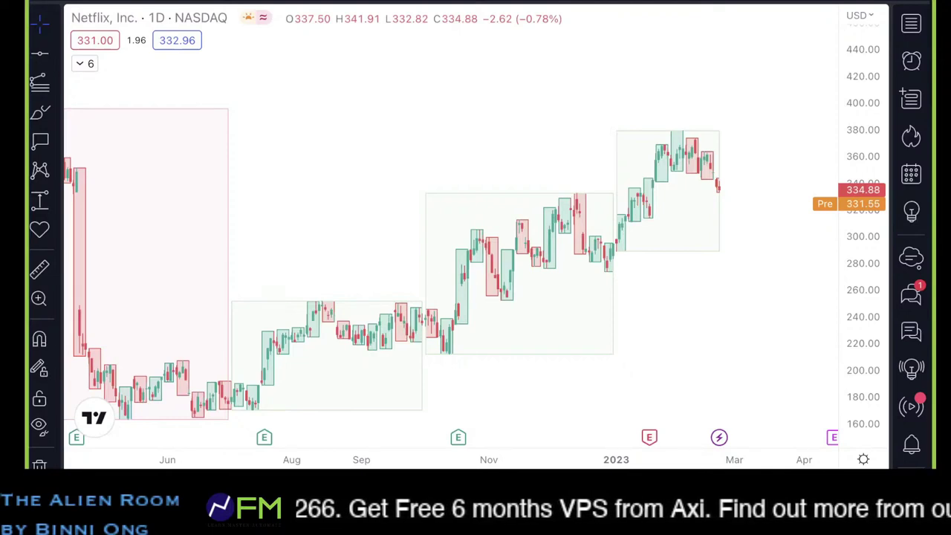
Step: Circle the August, November, December and February highs and the September, November and December lows in pink
mouse_move(344, 295)
left_mouse_down()
mouse_move(308, 303)
mouse_move(343, 296)
left_mouse_up()
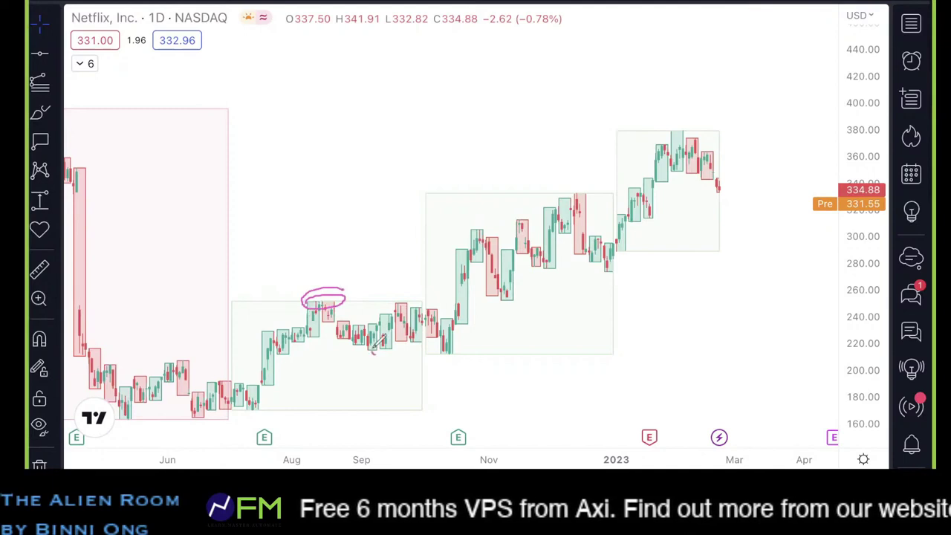
left_click_drag(380, 343, 398, 342)
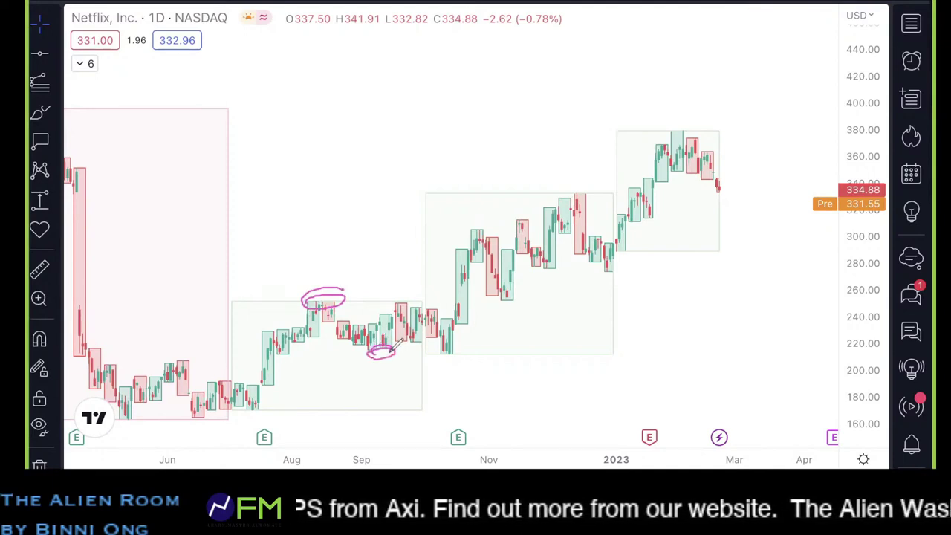
mouse_move(483, 231)
left_mouse_down()
mouse_move(466, 242)
mouse_move(493, 232)
left_mouse_up()
mouse_move(502, 289)
left_mouse_down()
mouse_move(482, 298)
mouse_move(518, 283)
left_mouse_up()
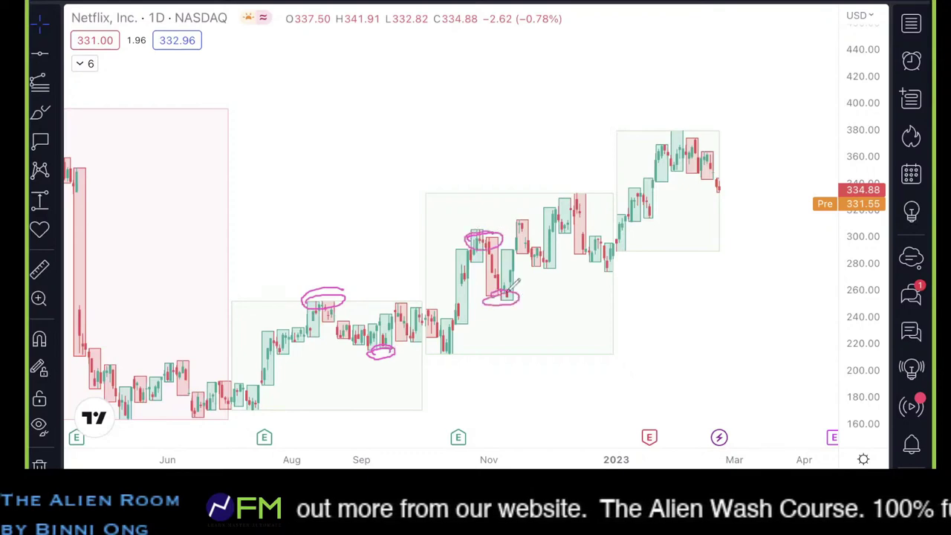
mouse_move(590, 192)
left_mouse_down()
mouse_move(556, 201)
mouse_move(594, 195)
left_mouse_up()
mouse_move(606, 256)
left_mouse_down()
mouse_move(587, 269)
mouse_move(630, 249)
left_mouse_up()
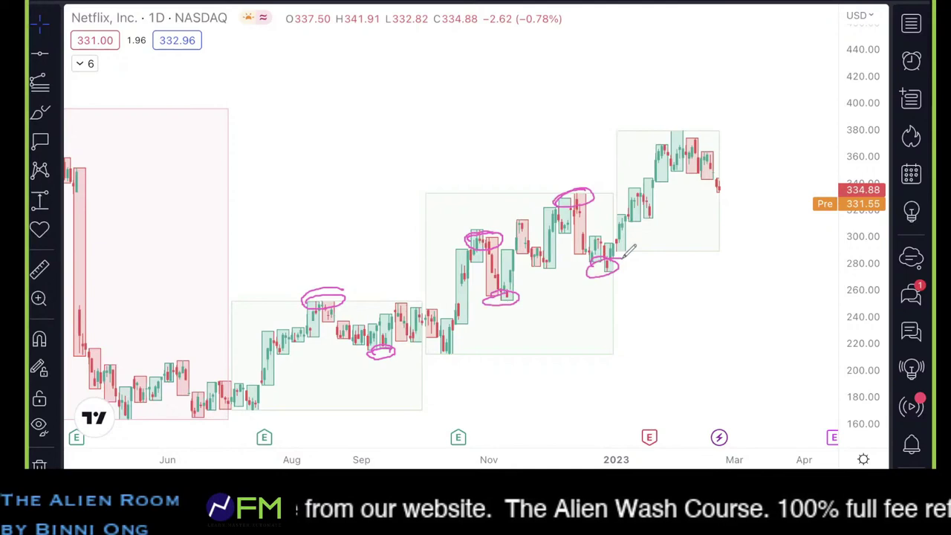
mouse_move(679, 132)
left_mouse_down()
mouse_move(657, 142)
mouse_move(700, 117)
left_mouse_up()
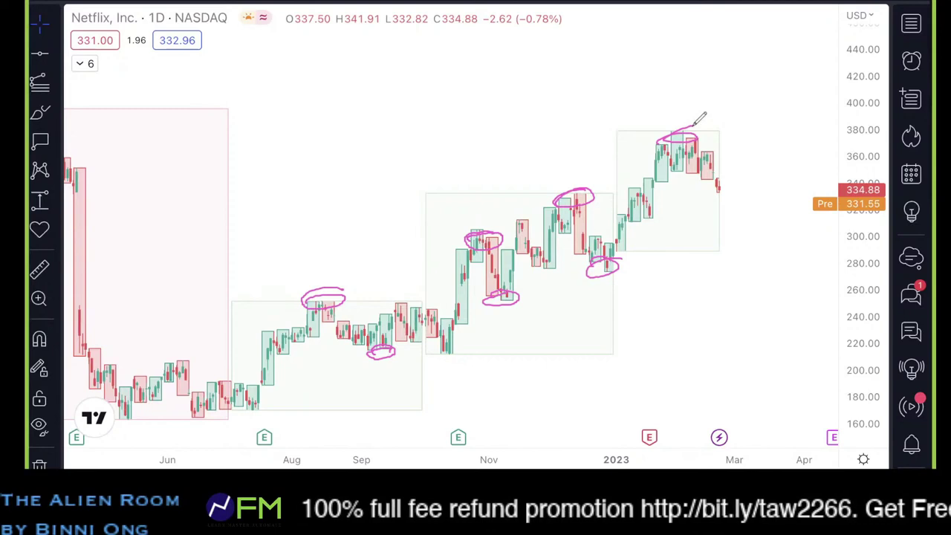
Step: Handwrite a note above the candles and draw a horizontal line from the December high near 335
left_click_drag(433, 88, 451, 106)
mouse_move(456, 64)
left_mouse_down()
mouse_move(479, 88)
mouse_move(515, 67)
left_mouse_up()
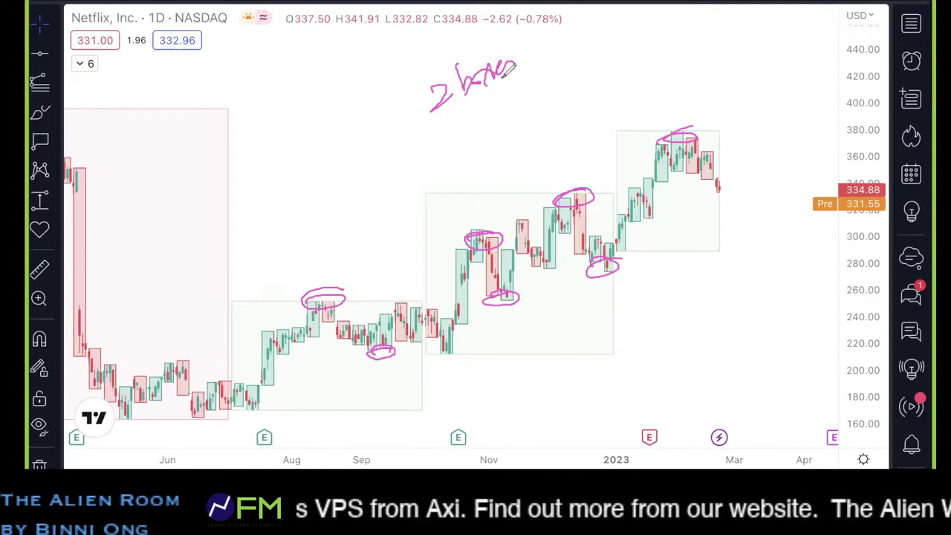
left_click_drag(557, 197, 783, 192)
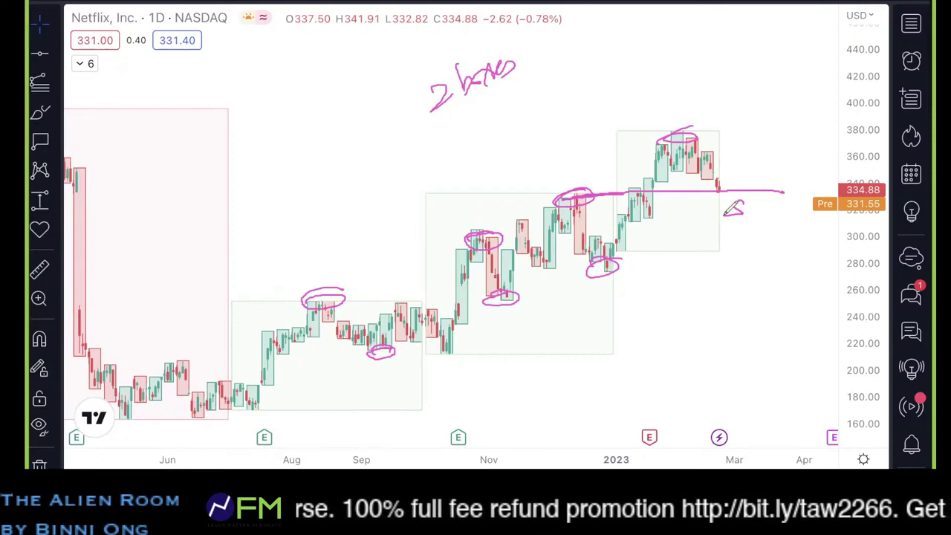
Step: Write an S with a down arrow by the 335 line and draw a rising trendline under the lows
left_click_drag(740, 202, 725, 215)
mouse_move(758, 183)
left_mouse_down()
mouse_move(759, 216)
mouse_move(775, 196)
left_mouse_up()
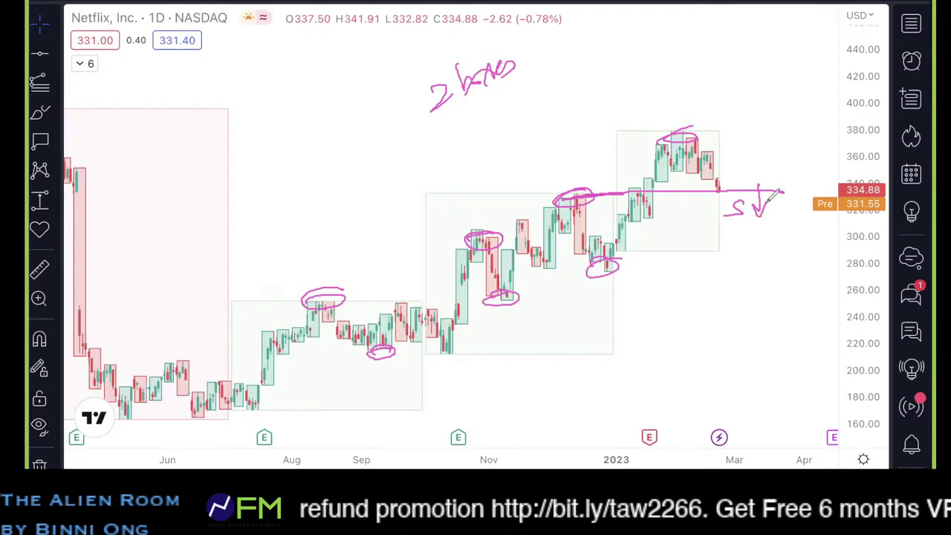
mouse_move(234, 442)
left_mouse_down()
mouse_move(750, 234)
mouse_move(730, 262)
left_mouse_up()
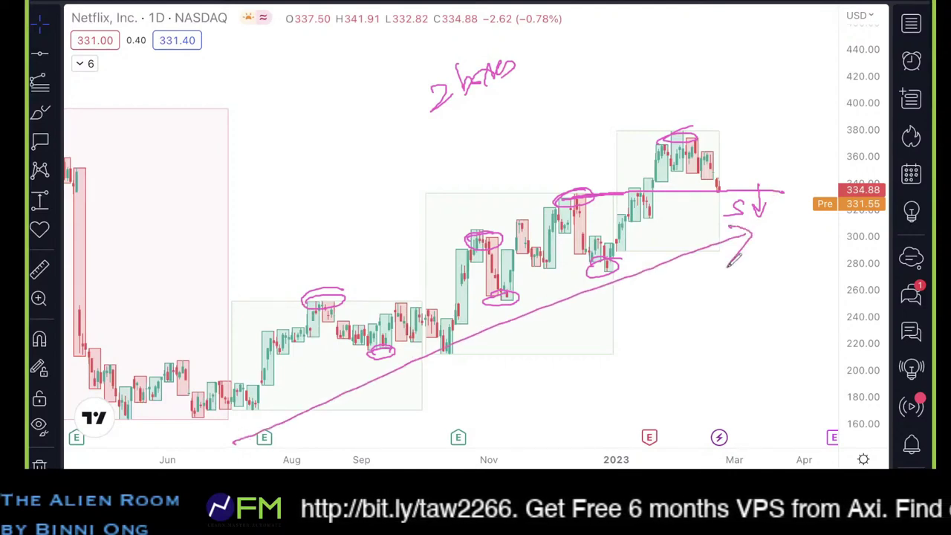